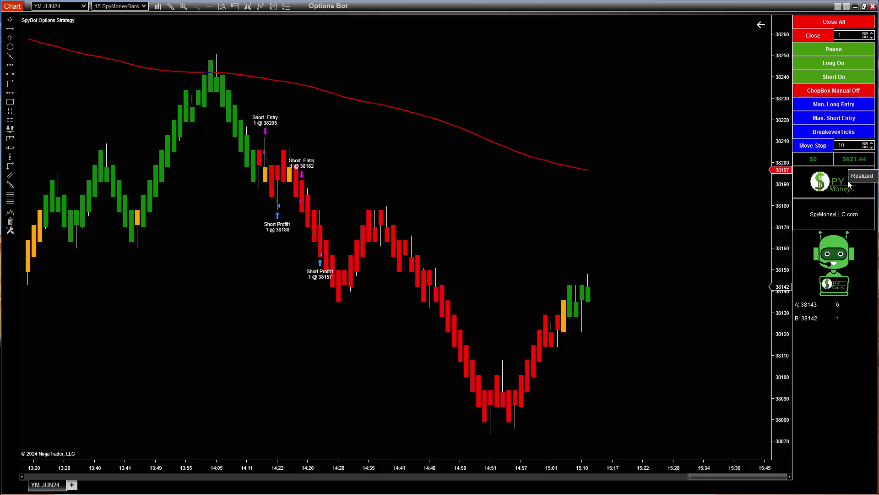
Zoom and pan the YM JUN24 chart to show the session's seven SpyBot short trades.
scroll(602, 477, "down", 5)
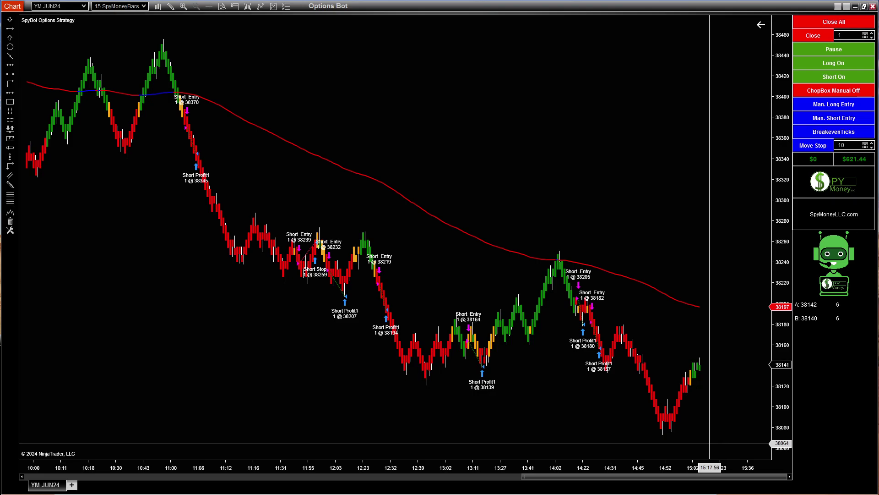
scroll(585, 475, "up", 2)
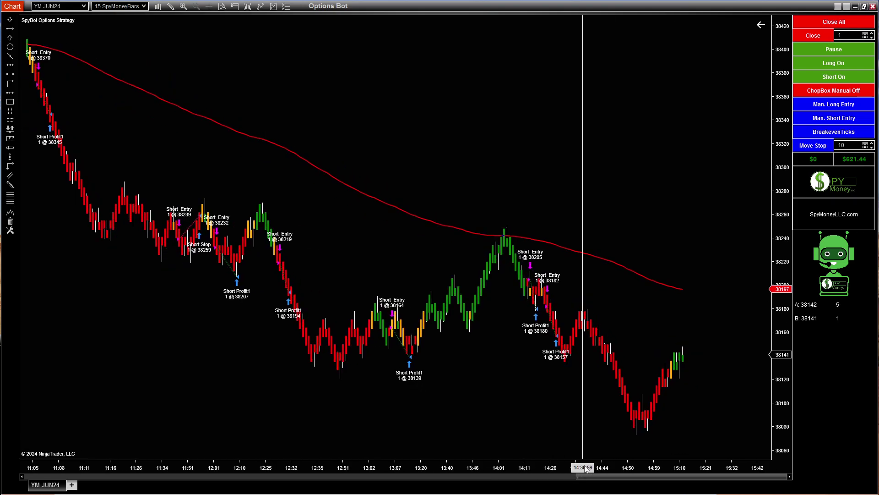
scroll(522, 410, "up", 5)
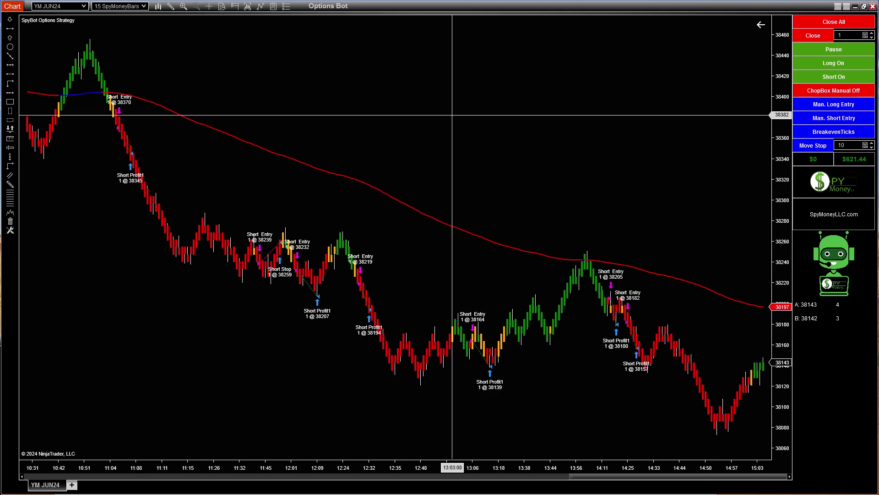
Restore the YM chart to a smaller window, move it off the NQ chart, and bring up the Spy Money site.
double_click(532, 6)
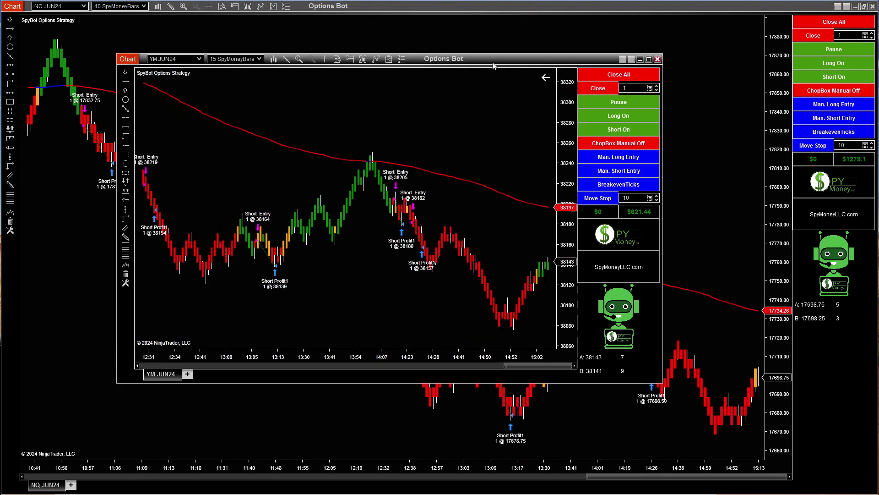
left_click_drag(489, 60, 550, 43)
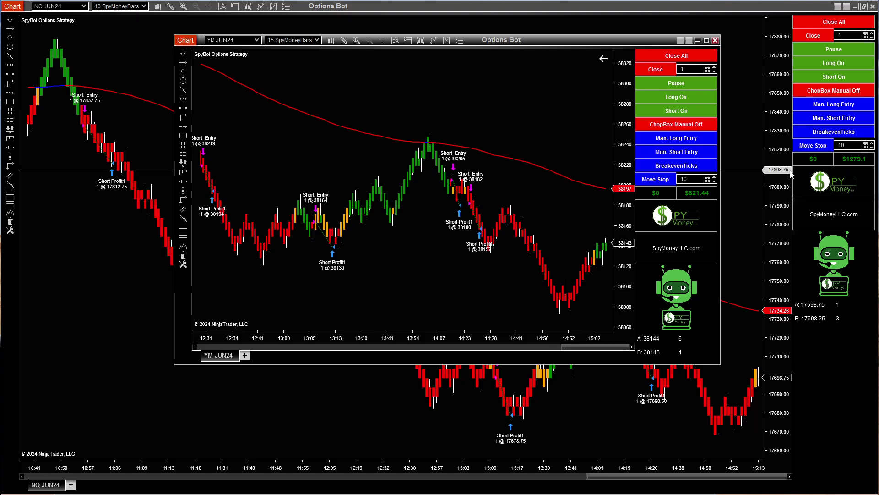
left_click_drag(649, 39, 443, 145)
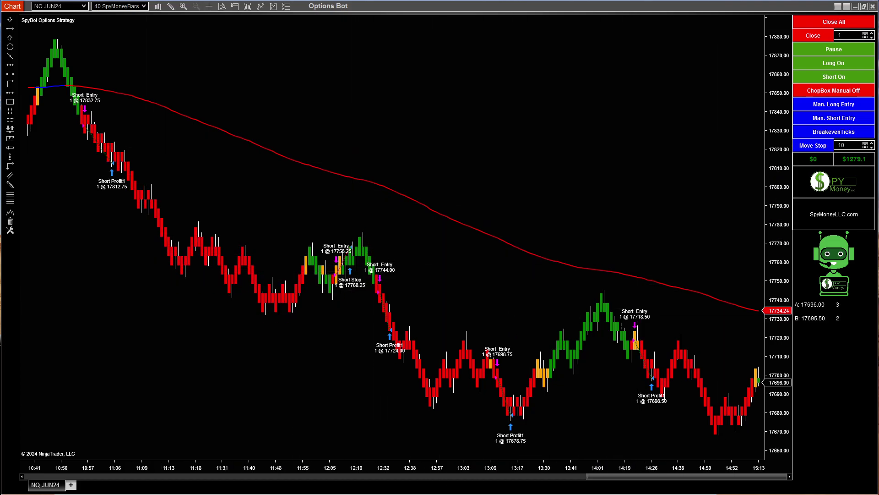
left_click(834, 214)
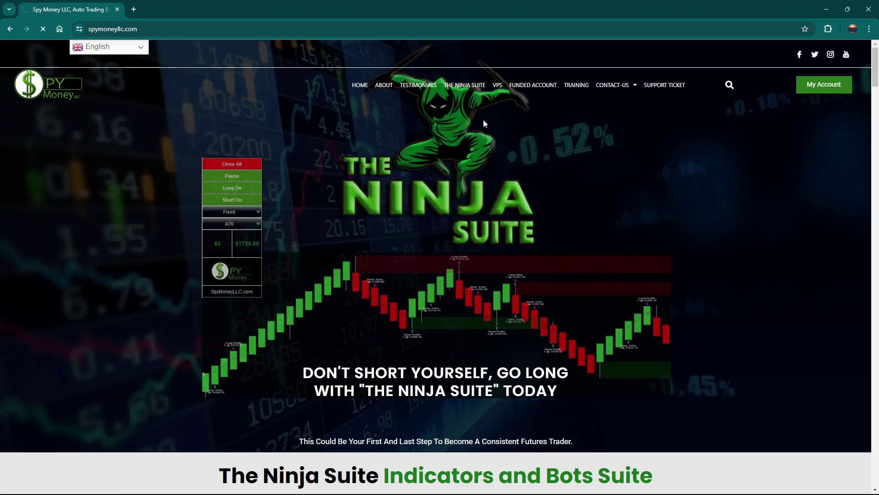
Copy the 14-item joining agreement and closing lines from The Ninja Suite page.
scroll(474, 272, "down", 5)
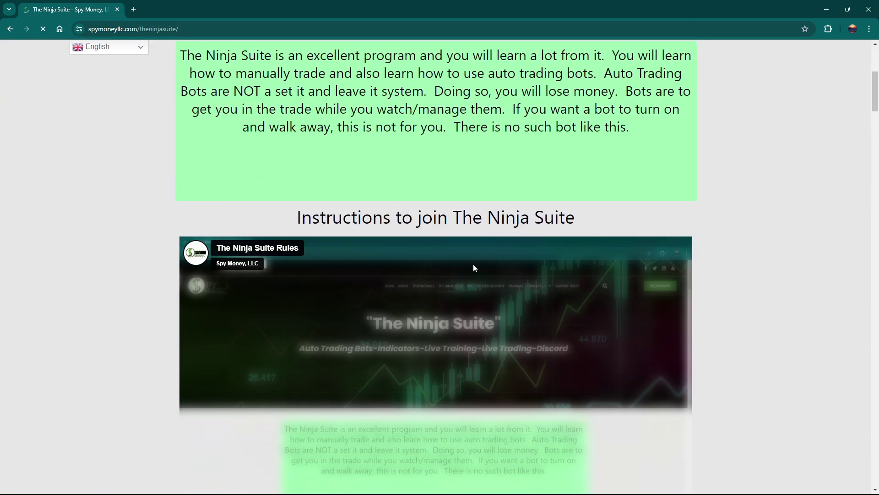
scroll(422, 306, "down", 8)
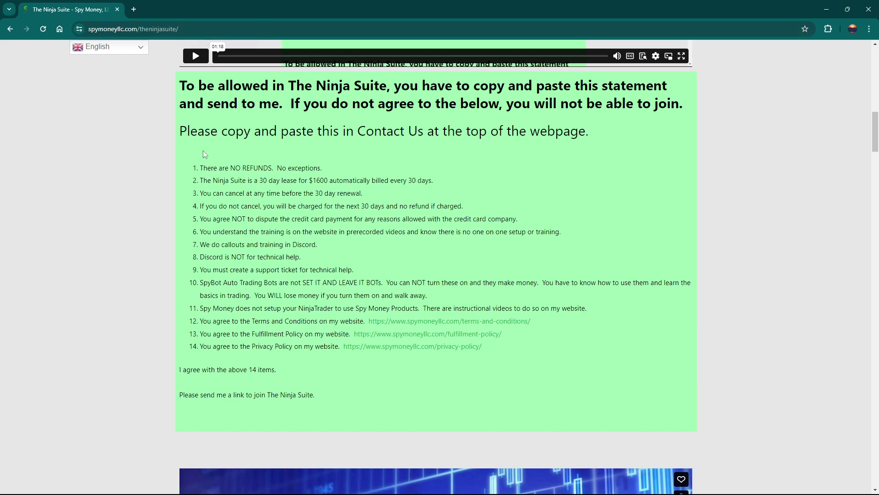
left_click_drag(202, 150, 323, 407)
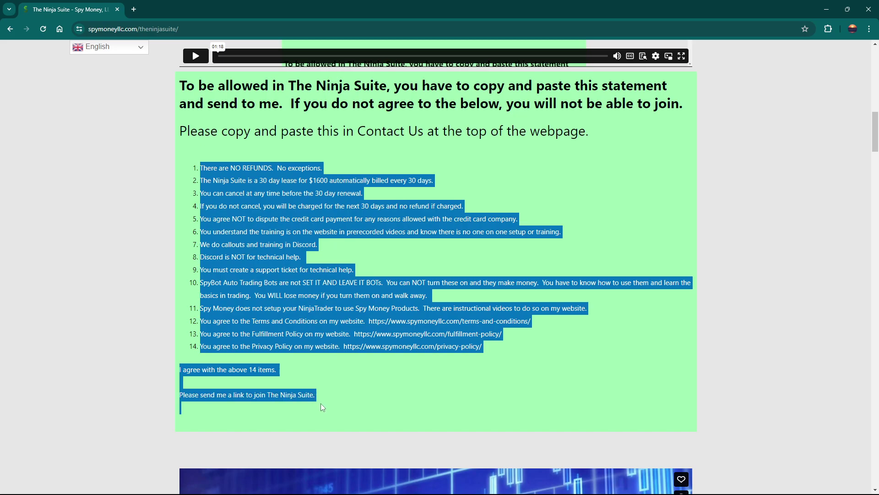
right_click(260, 212)
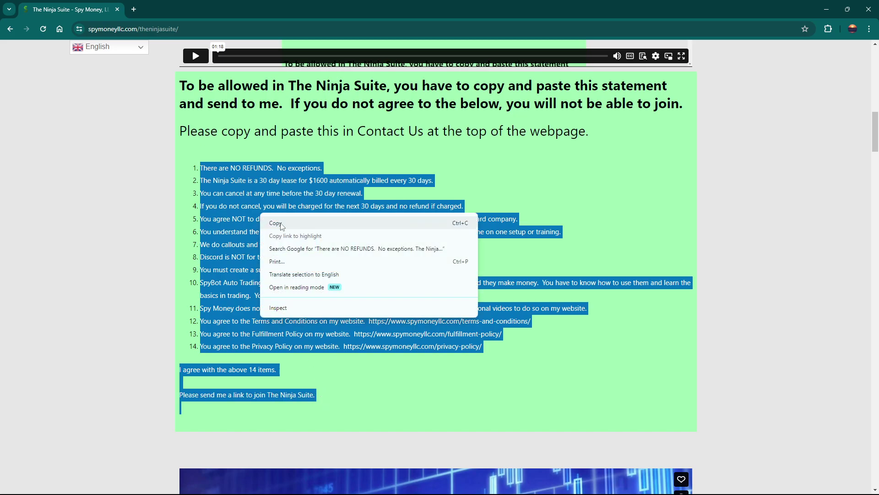
left_click(314, 216)
scroll(736, 129, "up", 15)
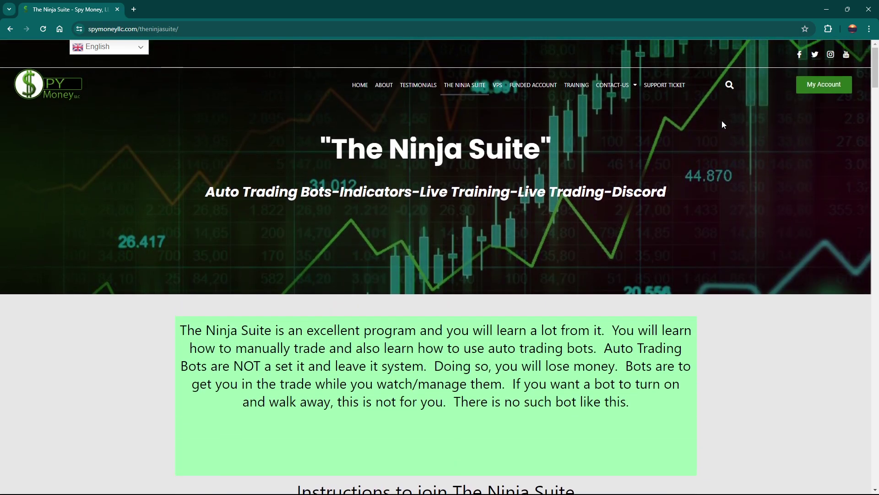
Paste the copied agreement into the Contact Us 'Your message' box, then go back to The Ninja Suite.
left_click(613, 84)
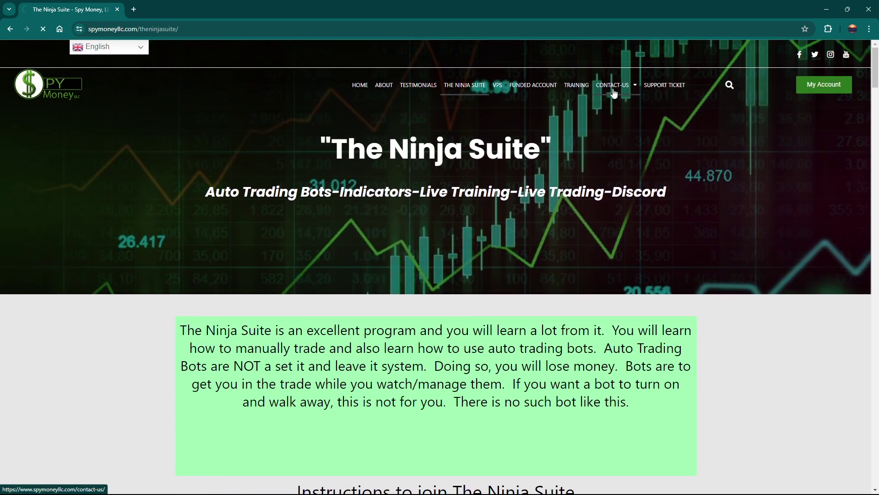
scroll(354, 324, "down", 6)
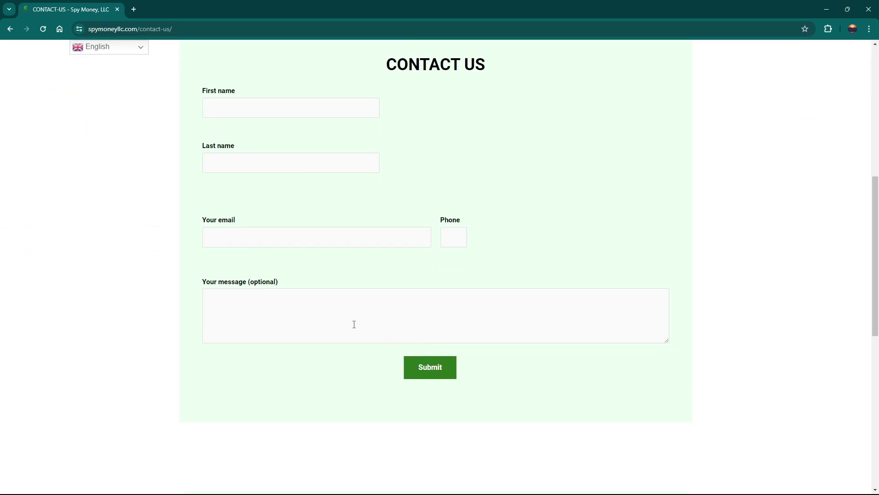
right_click(345, 311)
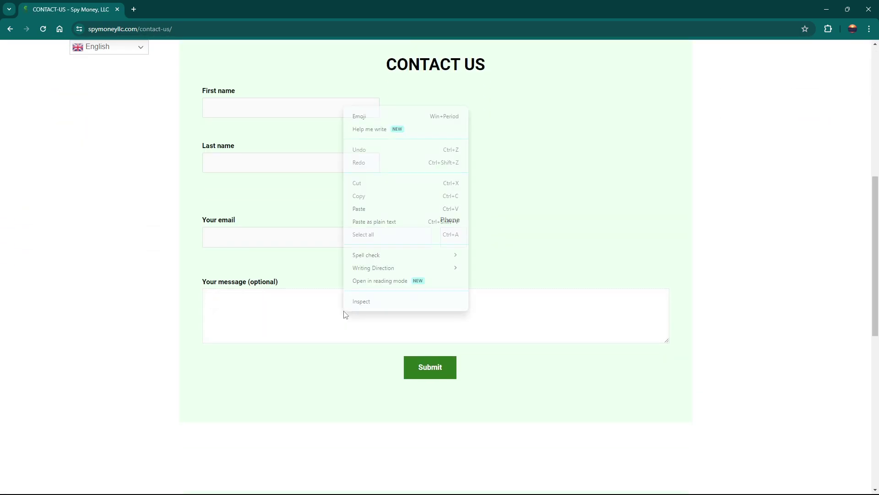
left_click(369, 210)
scroll(345, 307, "up", 10)
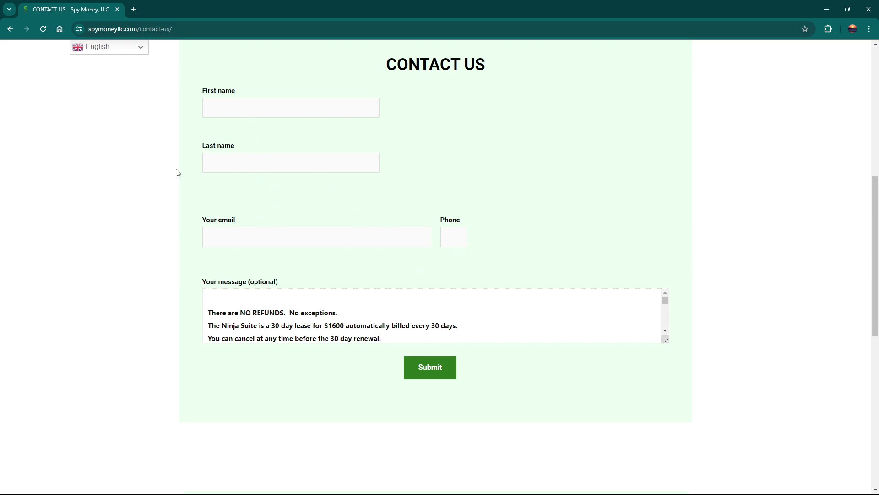
left_click(10, 29)
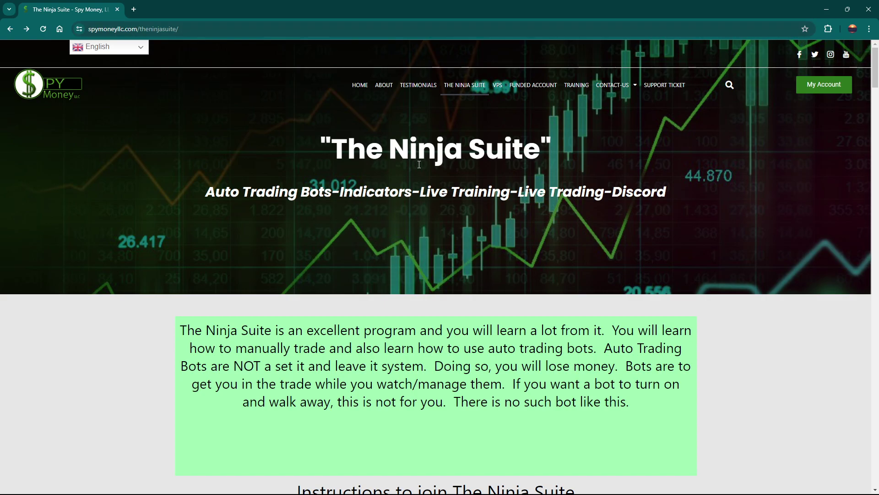
Scroll The Ninja Suite page down to the Auto Trading Bots and Indicators sections.
scroll(419, 164, "down", 20)
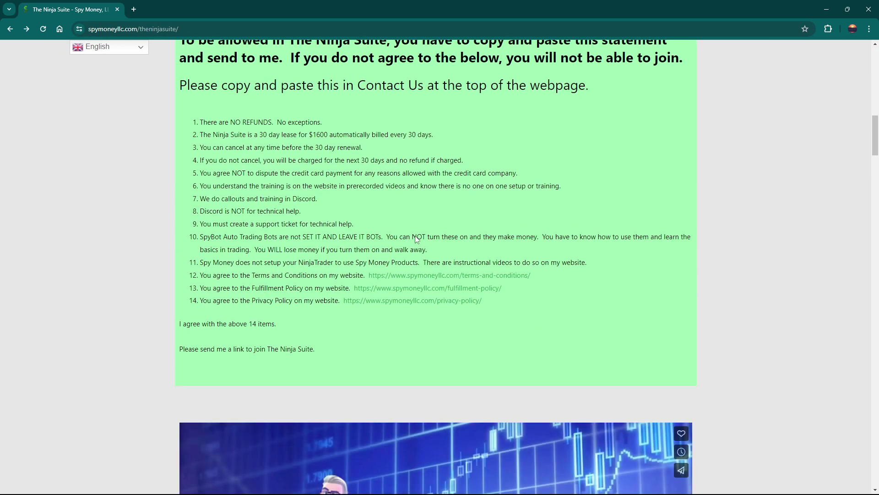
scroll(409, 248, "down", 15)
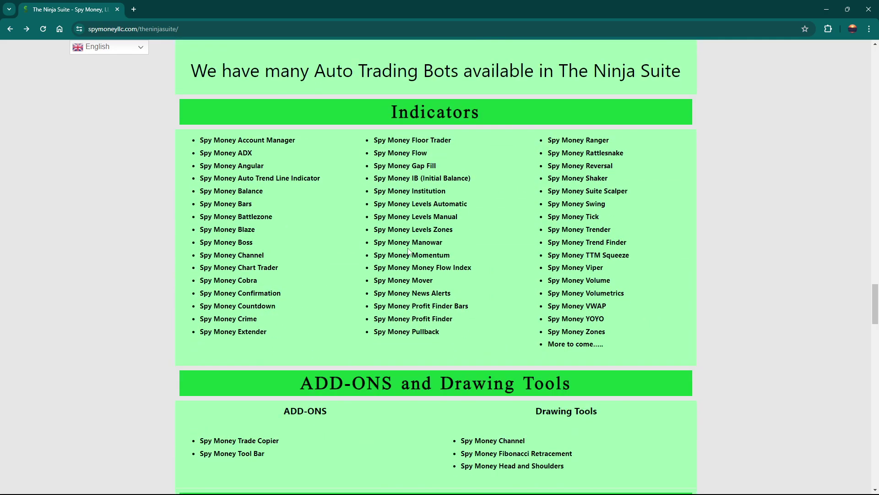
scroll(411, 235, "up", 3)
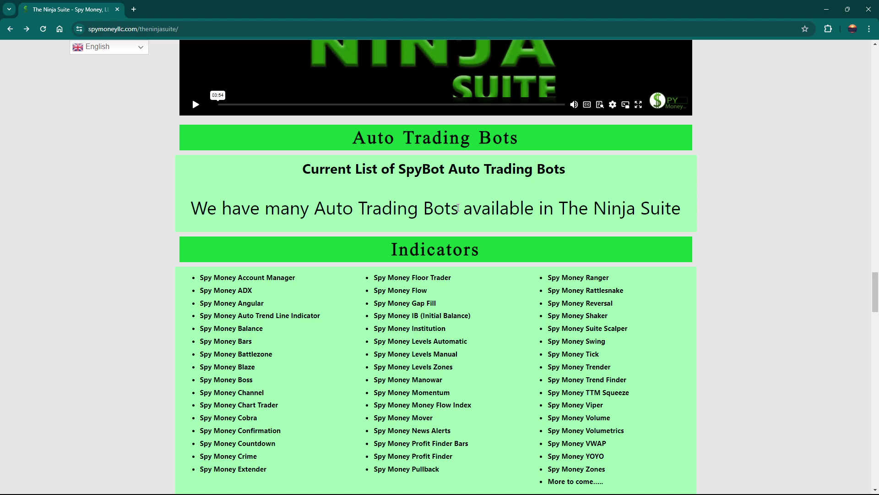
Scroll down through The Ninja Suite FAQ, then back up to the title banner.
scroll(458, 207, "down", 4)
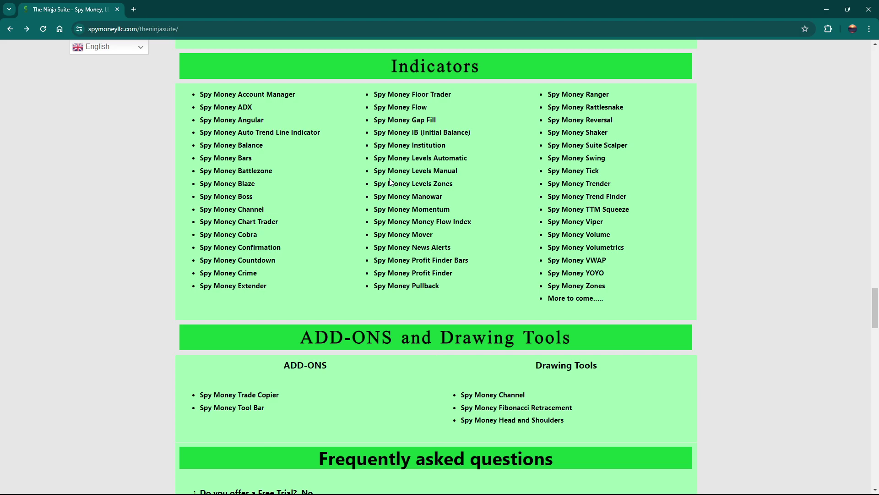
scroll(389, 179, "down", 5)
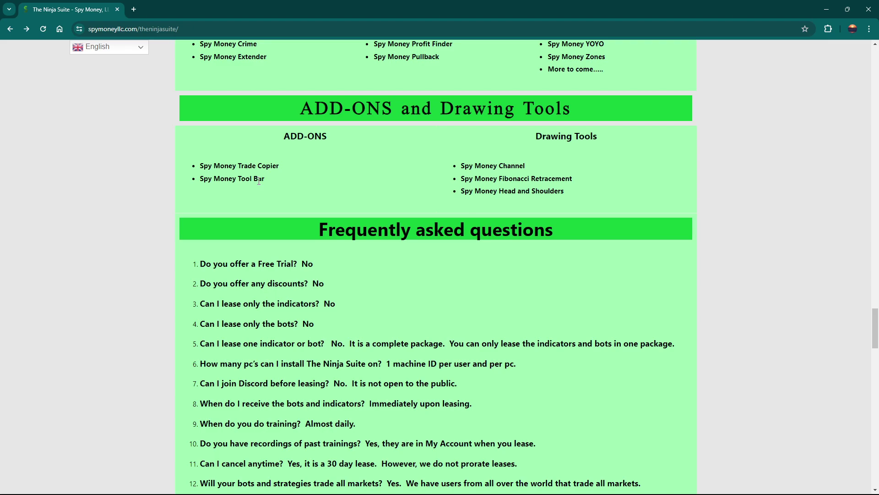
scroll(259, 181, "down", 3)
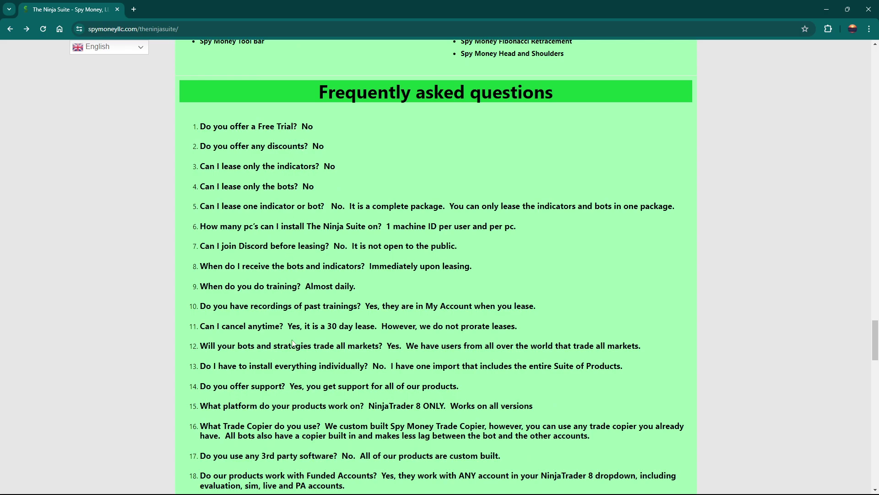
scroll(293, 343, "down", 4)
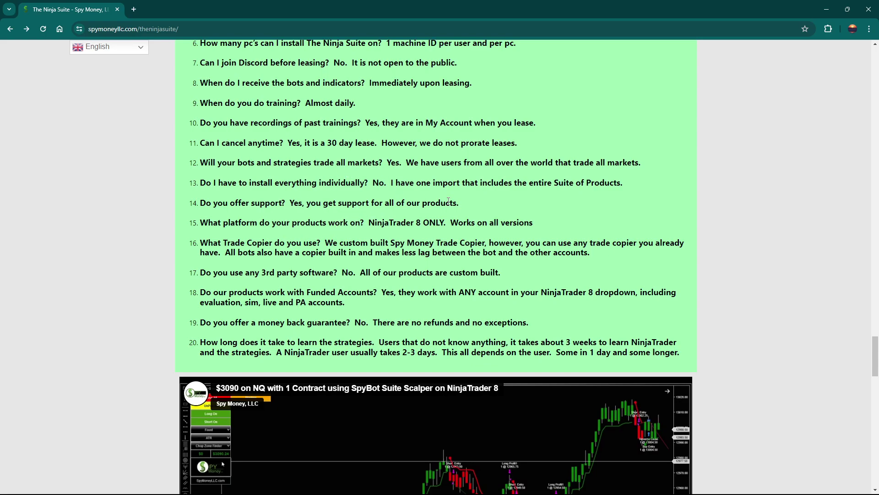
scroll(449, 201, "up", 20)
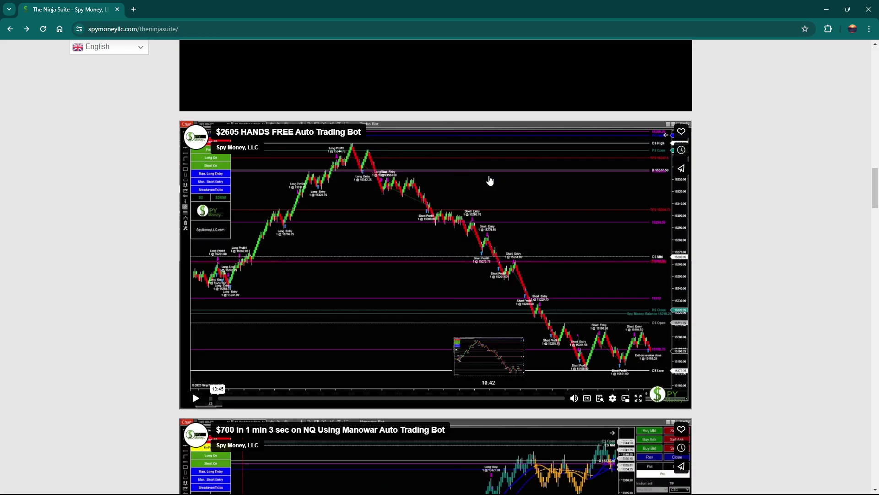
scroll(490, 180, "up", 15)
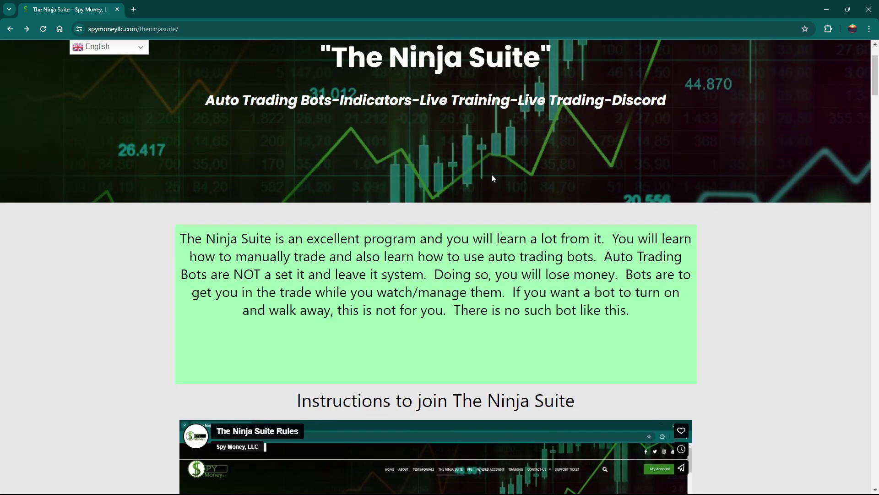
scroll(654, 182, "up", 2)
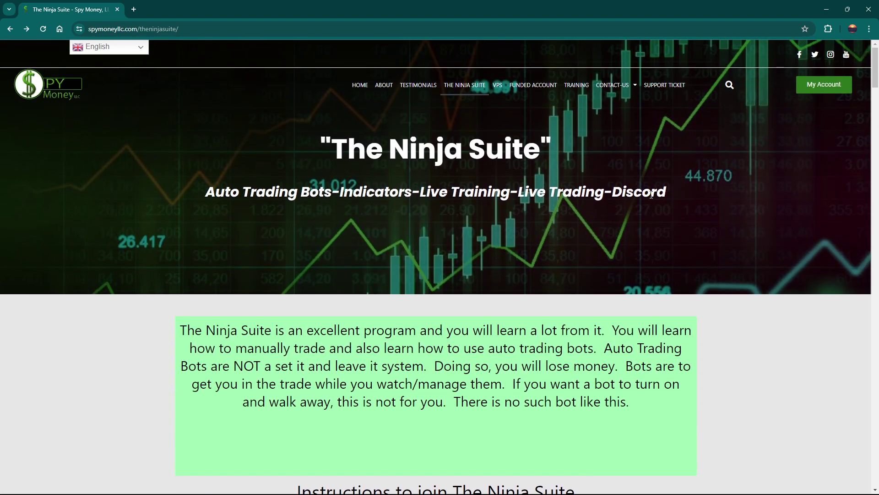
Go to My Account and browse the dashboard links from Machine ID to Live Training Courses.
left_click(822, 87)
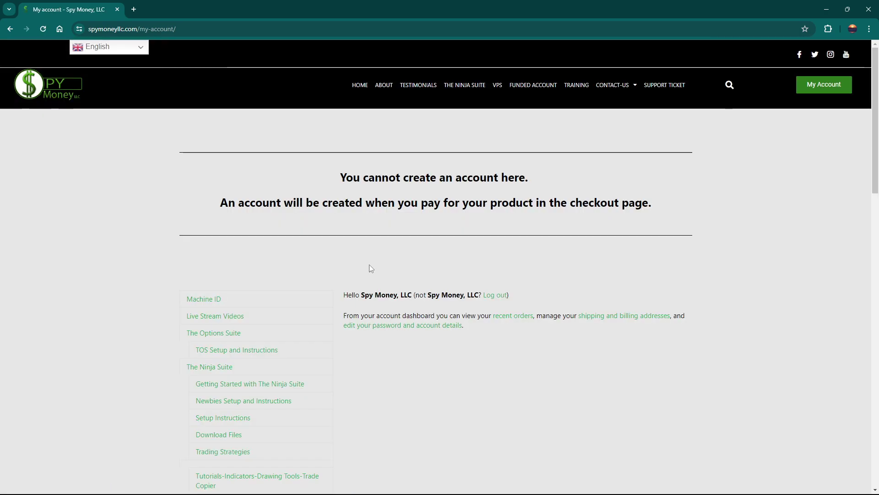
scroll(156, 251, "down", 3)
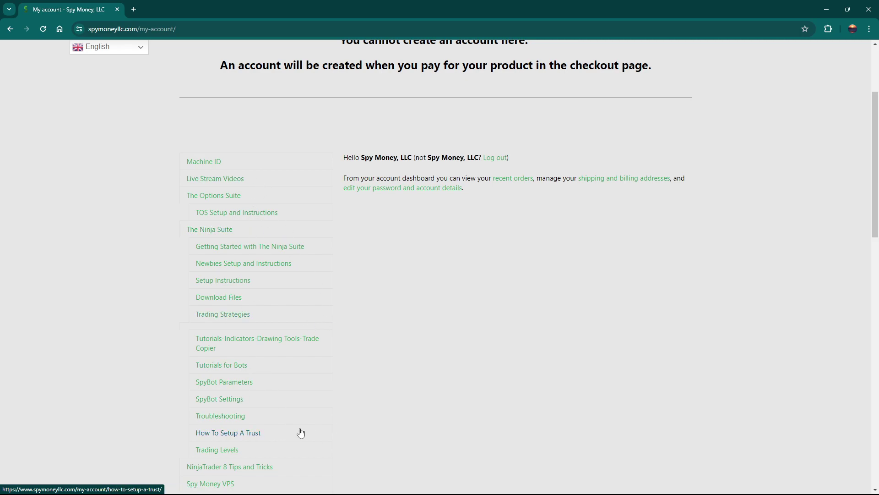
scroll(301, 434, "down", 1)
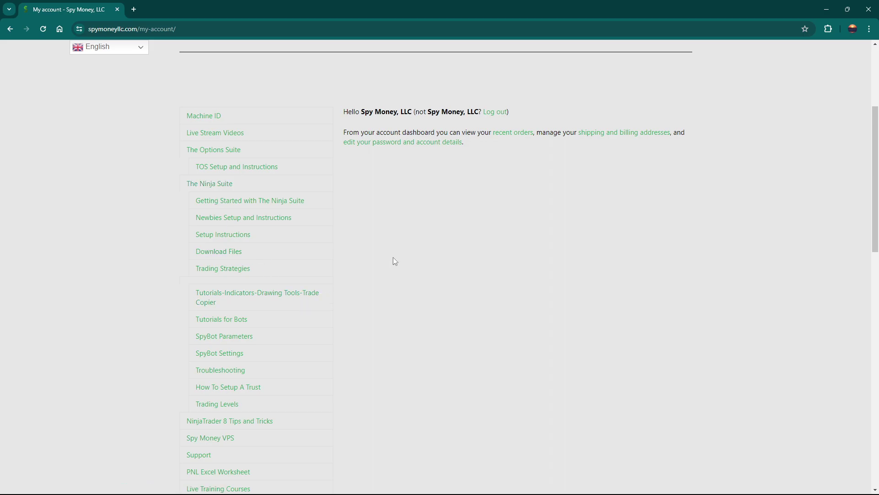
Move Chrome aside and bring up the Options Bot chart's Strategies dialog with Ctrl+S.
left_click_drag(492, 12, 466, 490)
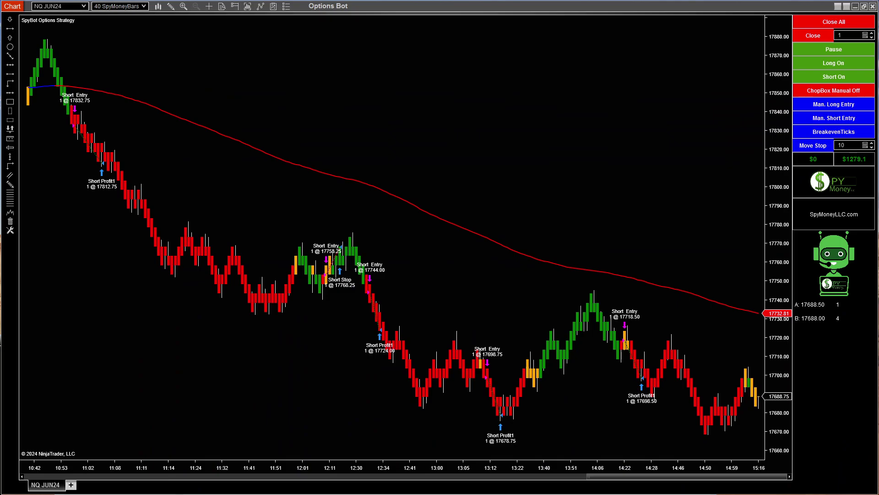
left_click(276, 6)
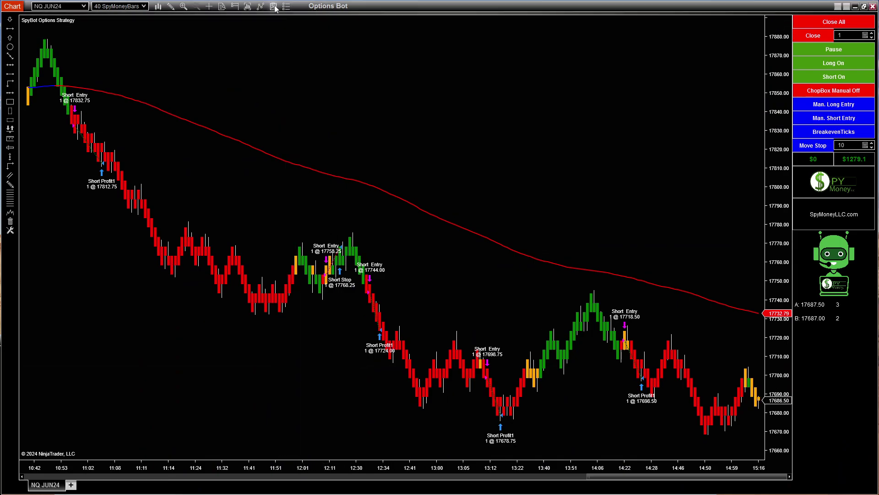
key("ctrl+s")
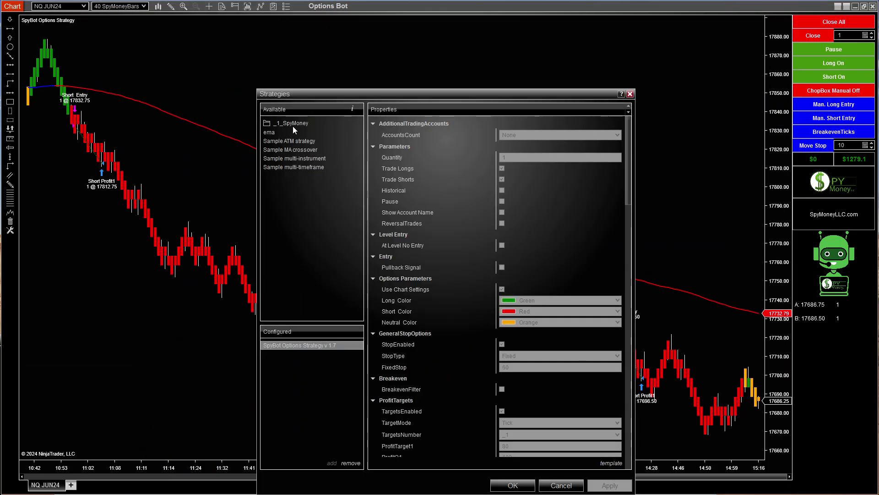
Add a SpyBot Options Strategy and browse its saved templates without loading one.
double_click(315, 255)
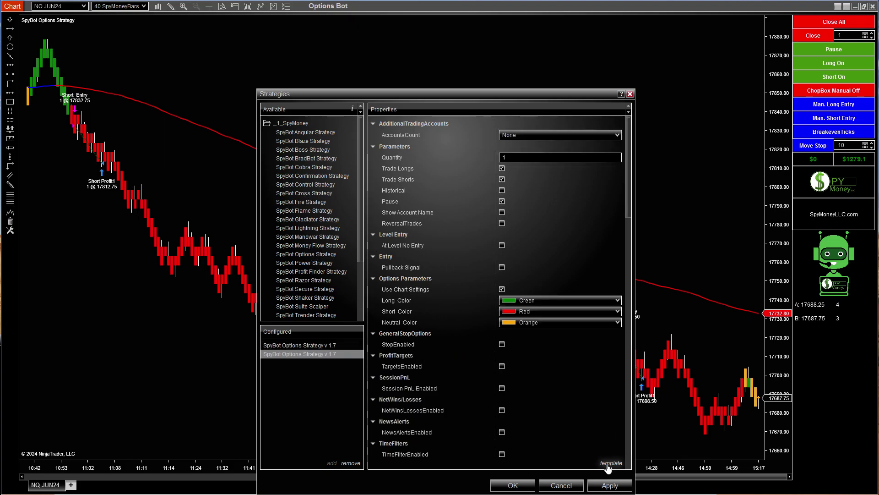
mouse_move(611, 463)
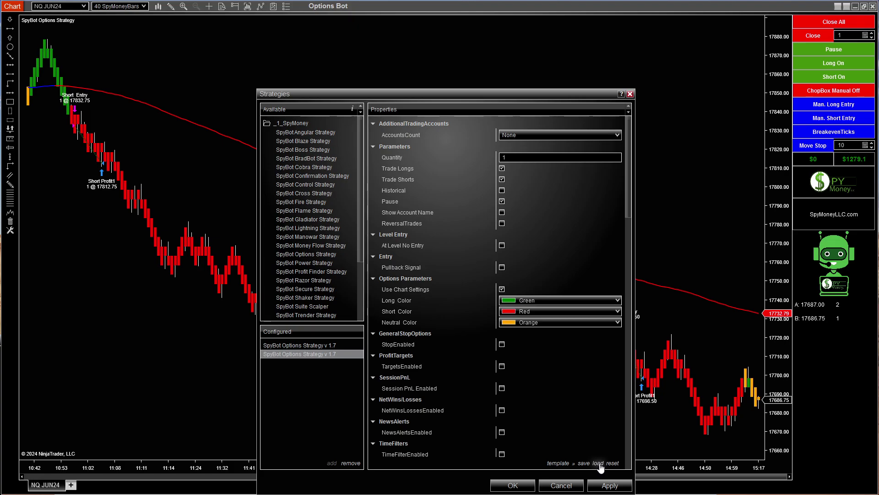
left_click(600, 464)
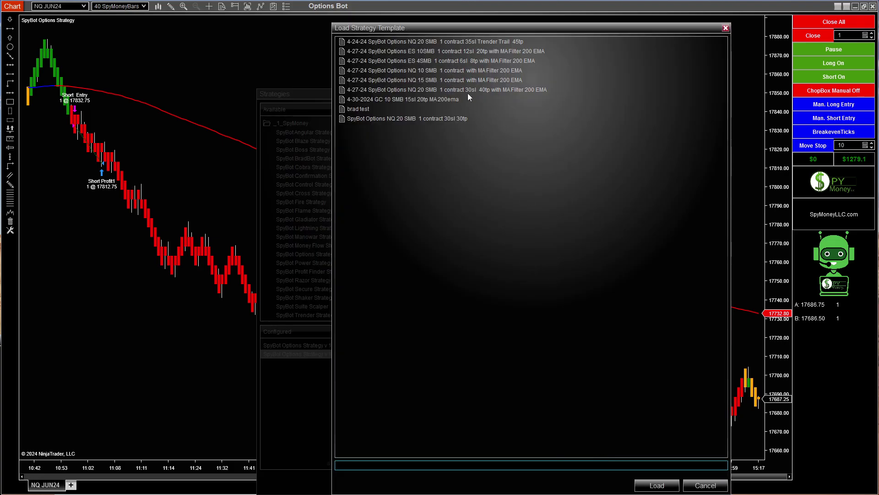
left_click(701, 486)
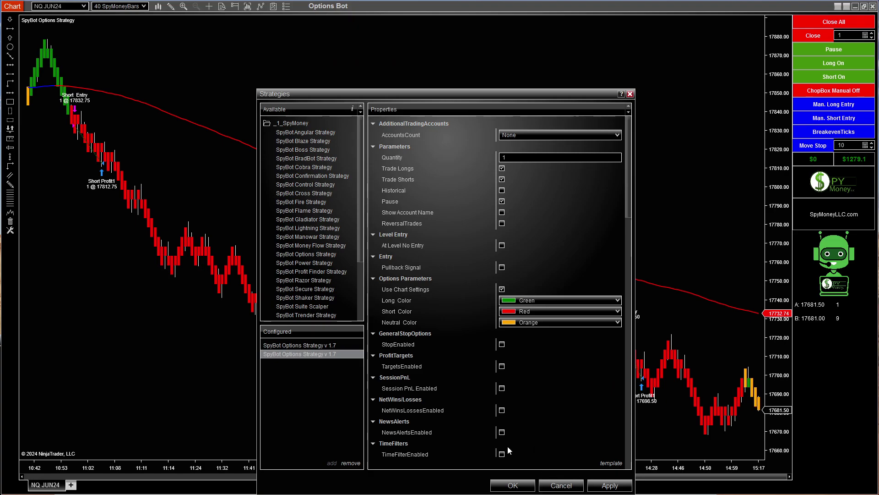
left_click(560, 486)
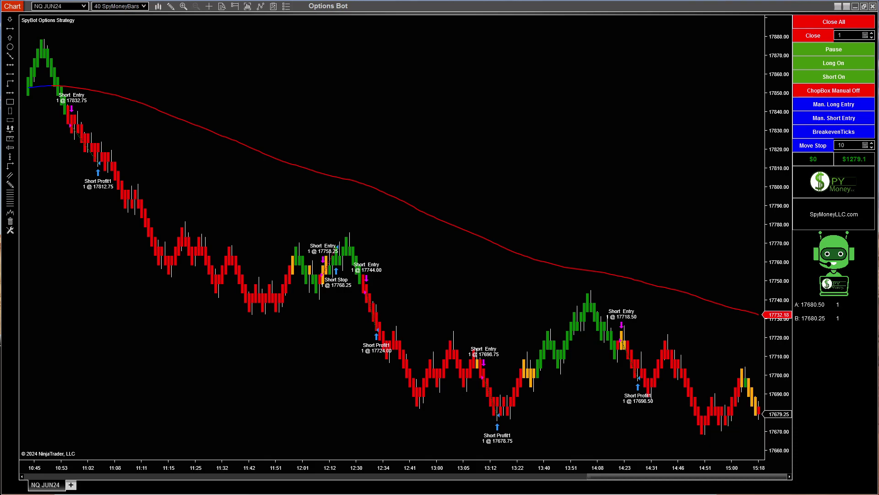
Switch back to Chrome and view the Spy Money contact page.
key("alt+Tab")
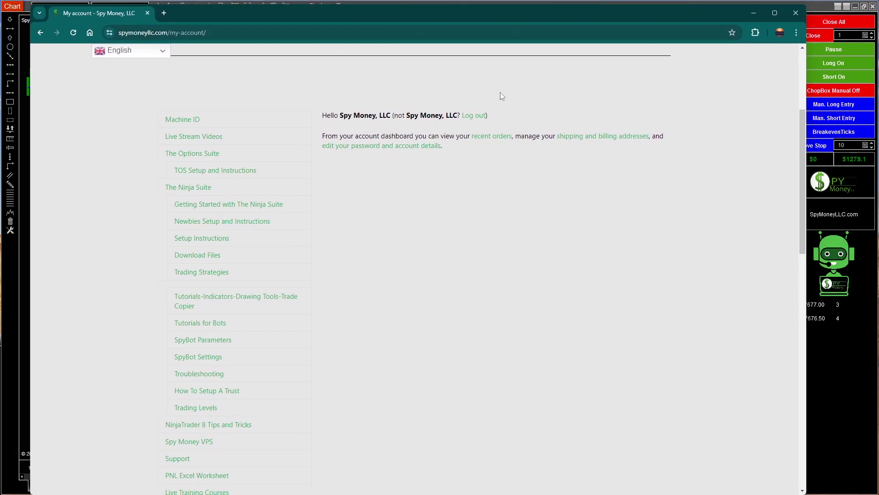
scroll(504, 98, "up", 4)
left_click(567, 90)
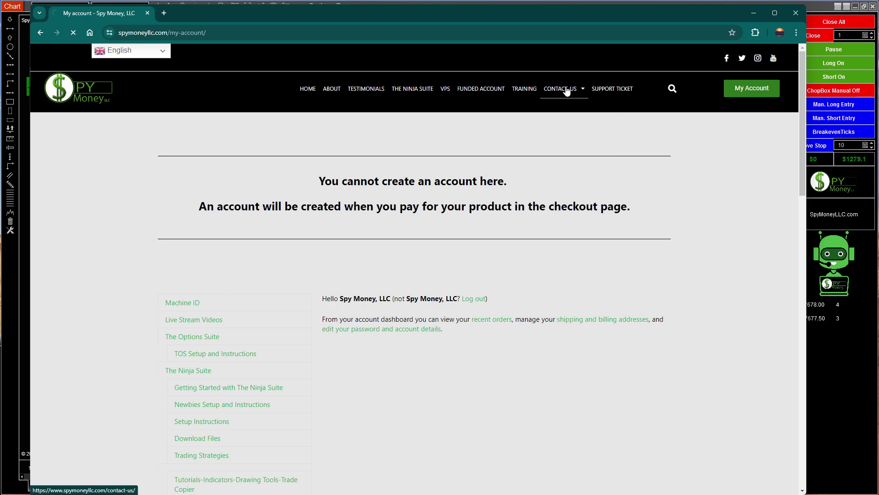
scroll(476, 233, "down", 6)
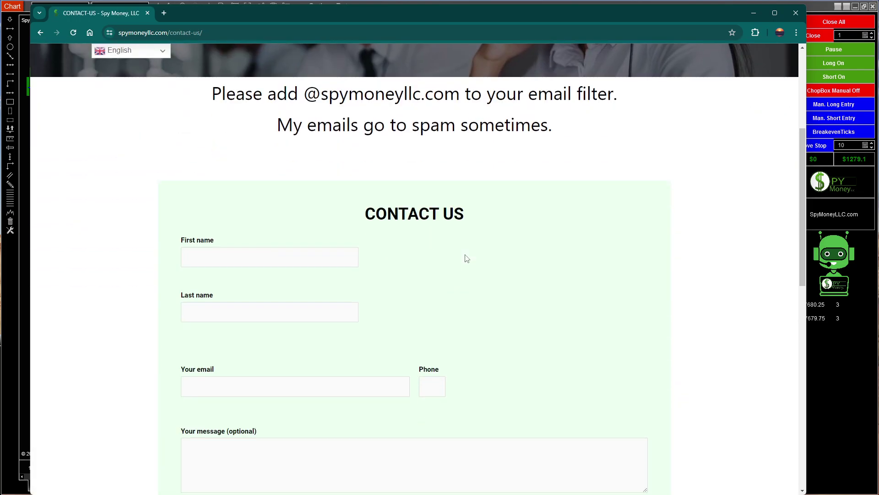
scroll(430, 267, "up", 7)
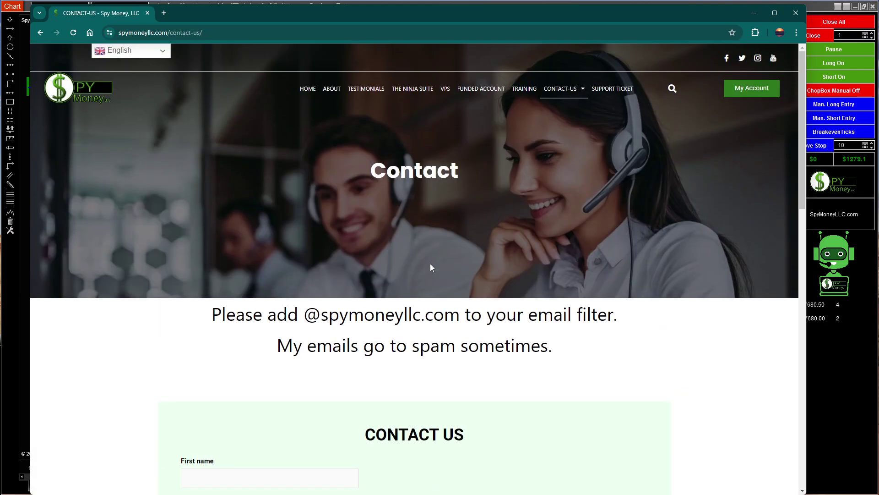
Browse the Funded Account page's Apex, BluSky, Take Profit Trader and UProfit discounts.
left_click(488, 97)
scroll(488, 209, "down", 10)
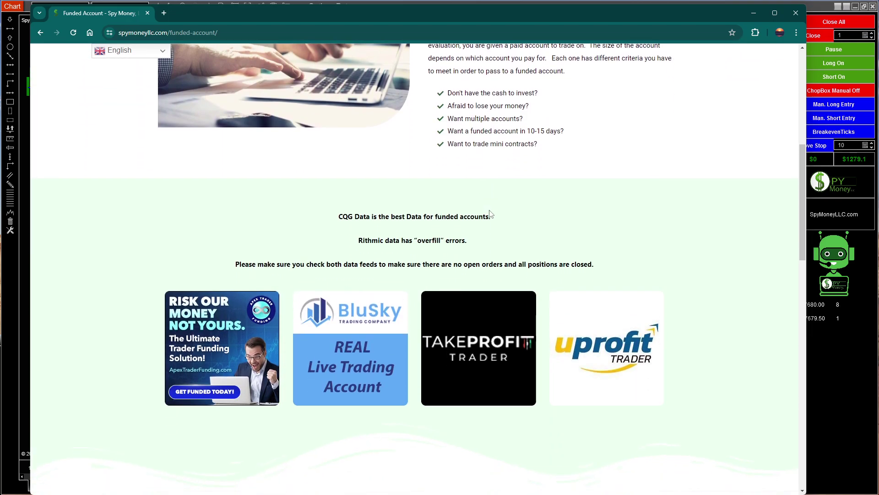
scroll(440, 257, "down", 7)
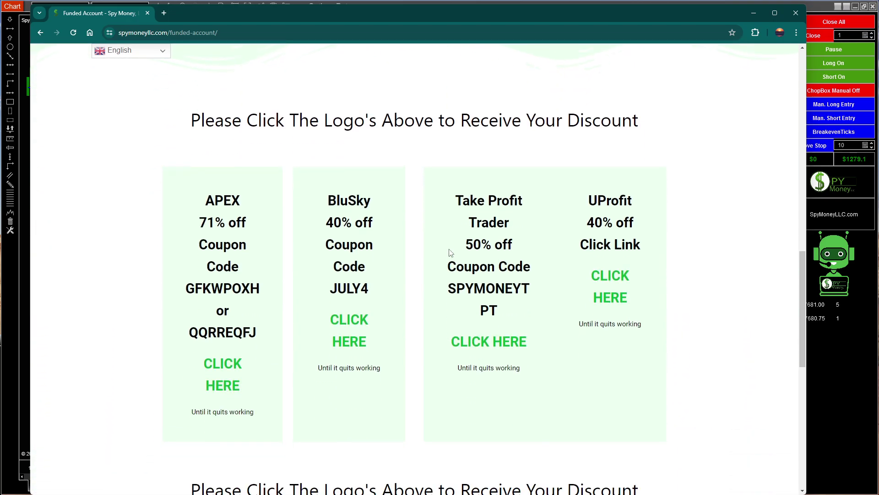
scroll(460, 258, "up", 8)
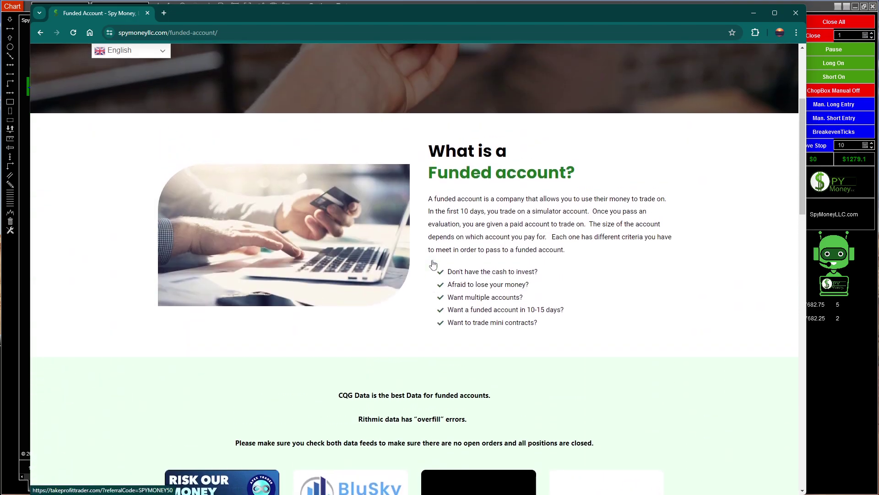
scroll(433, 265, "down", 1)
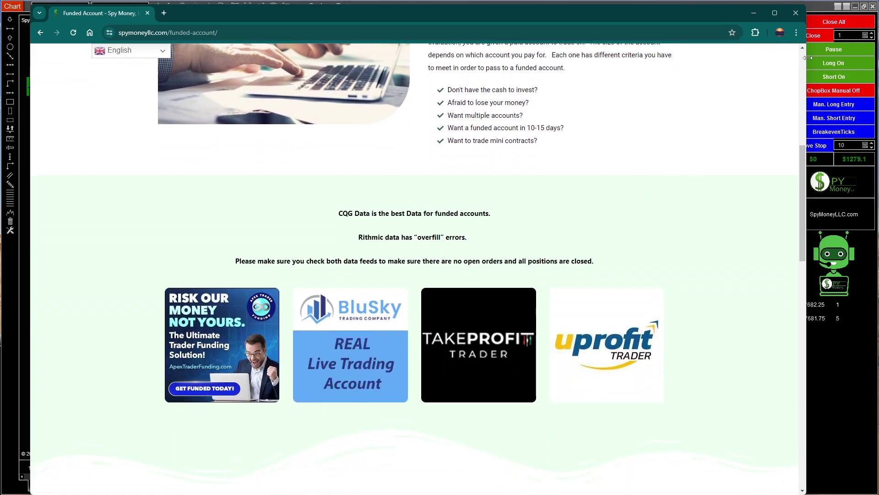
left_click(754, 14)
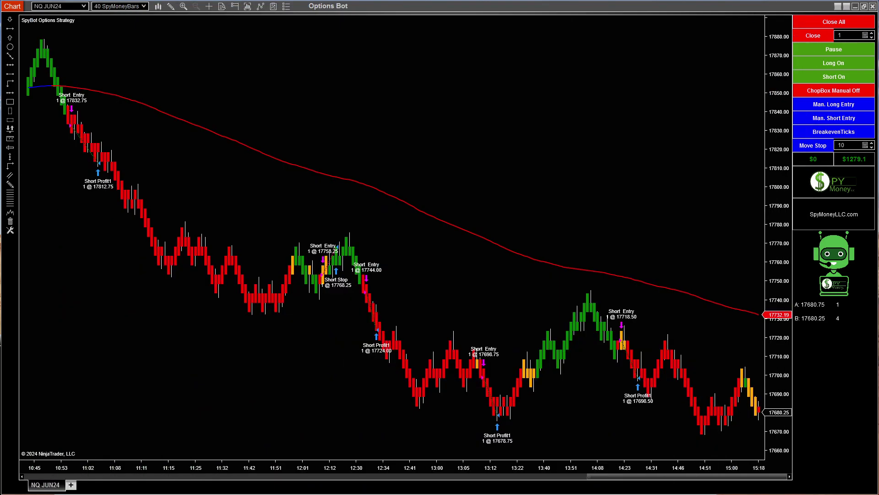